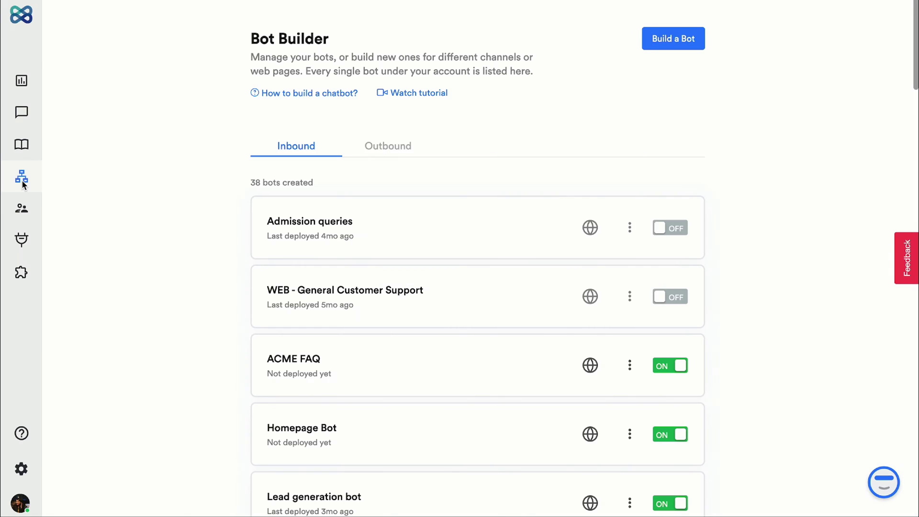
- Create a new inbound Web bot from scratch, opening an empty Untitled Bot flow
click(21, 181)
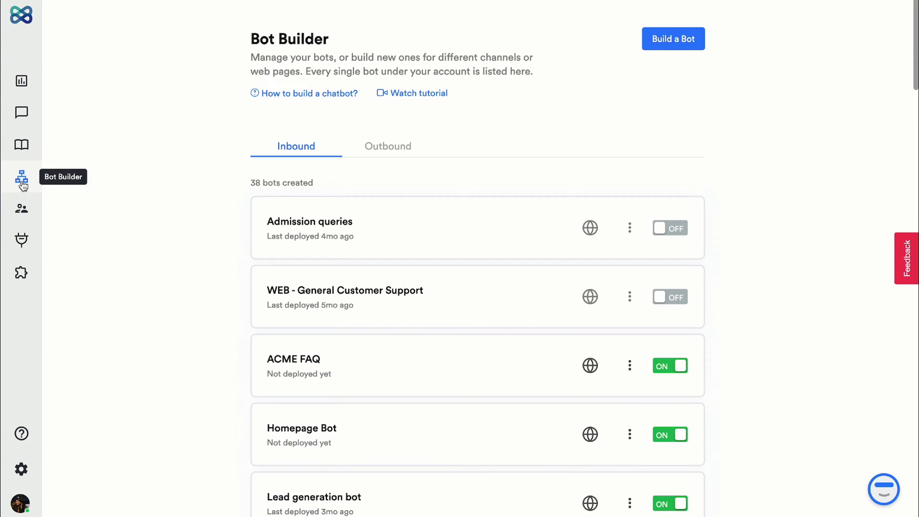
click(676, 39)
click(676, 71)
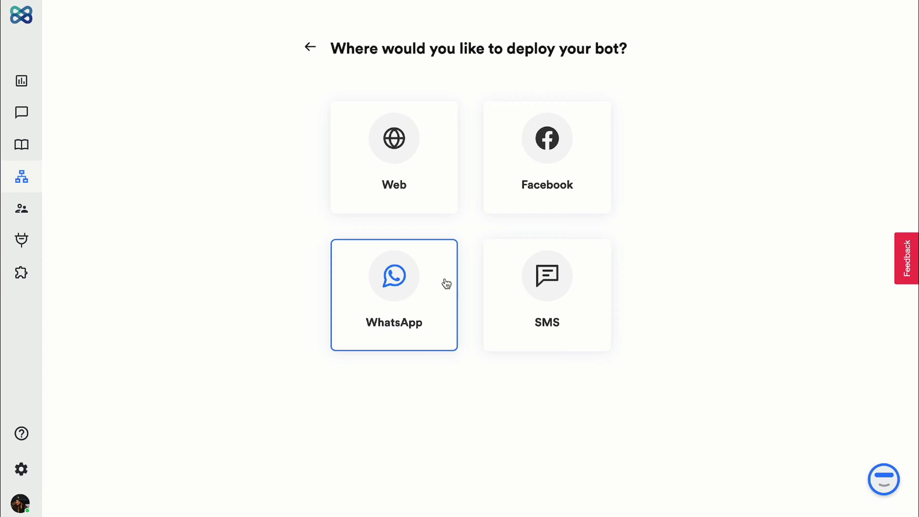
click(434, 186)
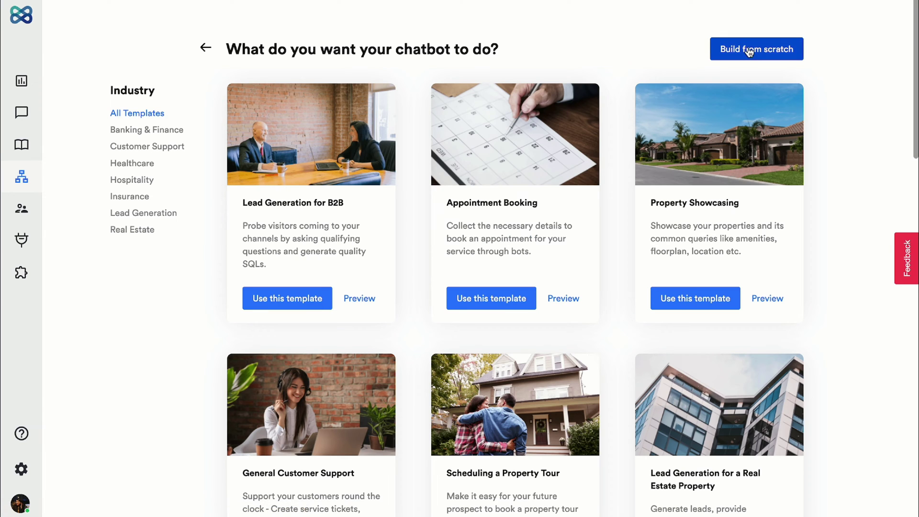
click(750, 49)
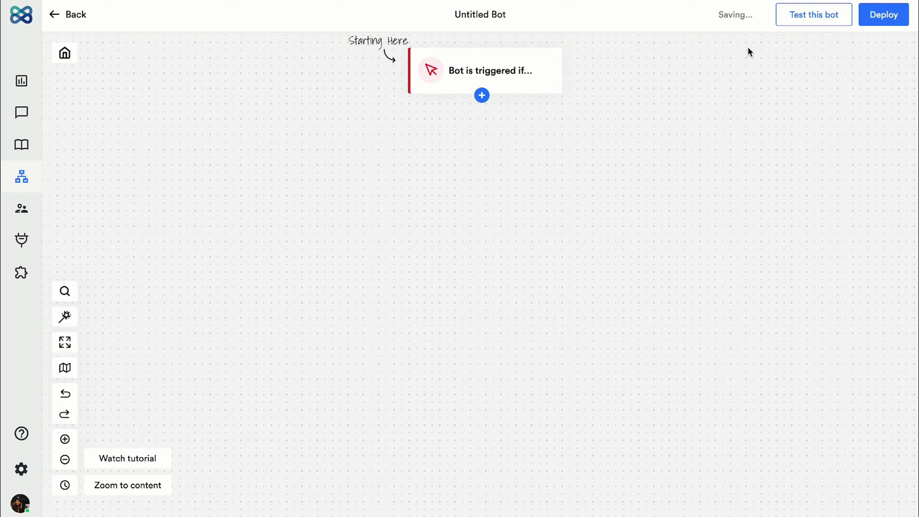
- Rename the bot to 'Appointment Booking'
click(501, 15)
text(App)
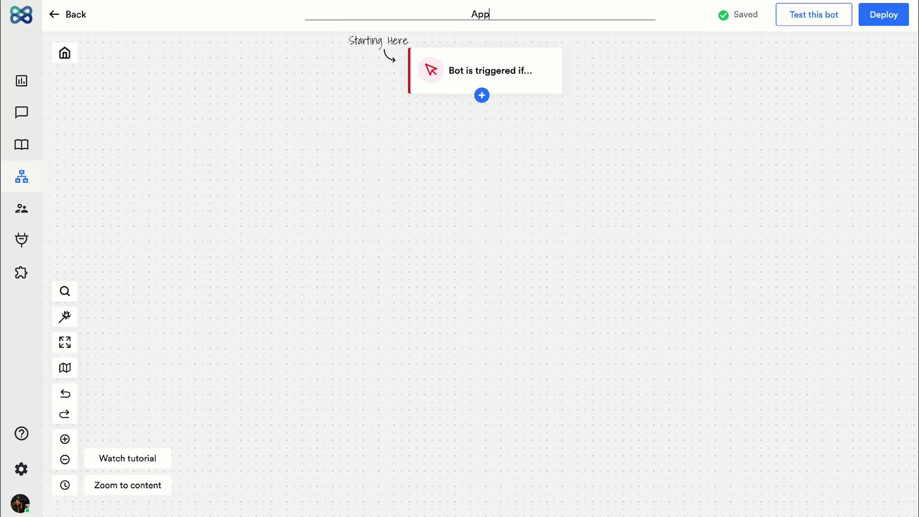
text(ointment Booking)
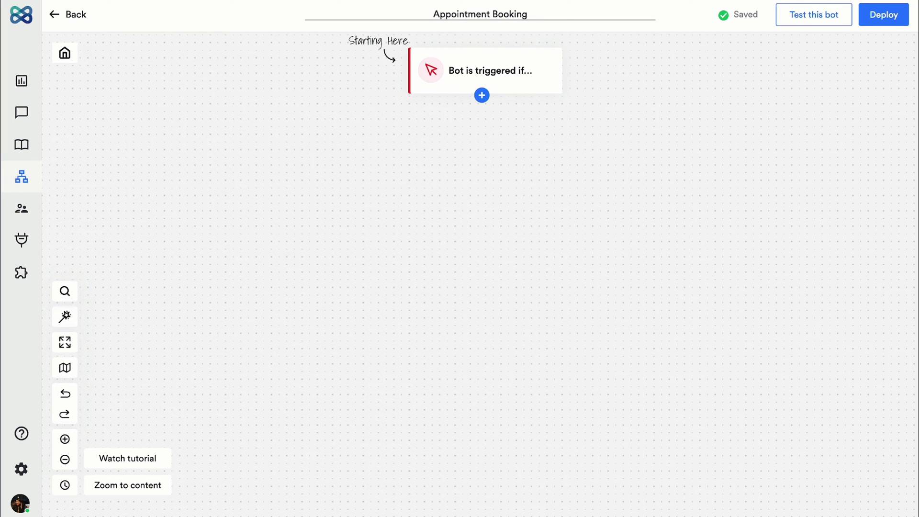
click(620, 72)
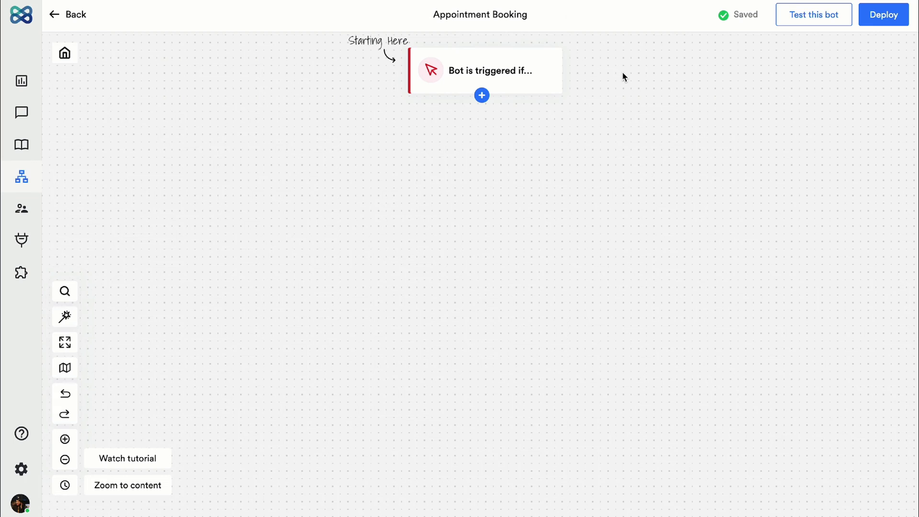
- Add a 'Greetings' message step reading 'Welcome to ACME Corp' followed by a smiley emoji
click(482, 97)
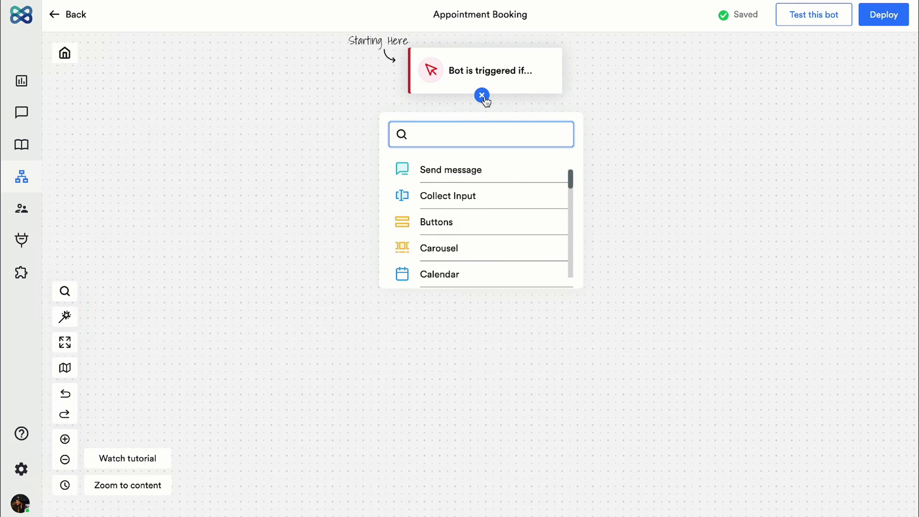
scroll(509, 180, down, 5)
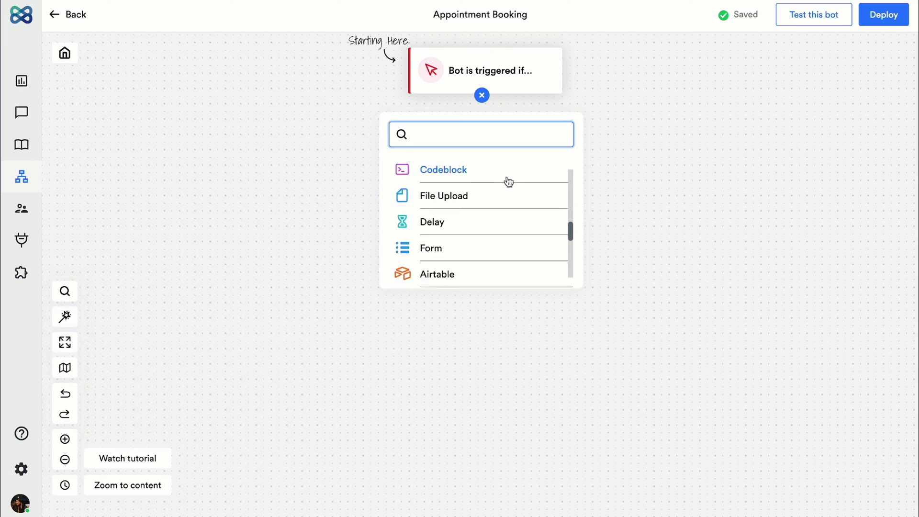
scroll(508, 181, down, 5)
scroll(509, 182, up, 10)
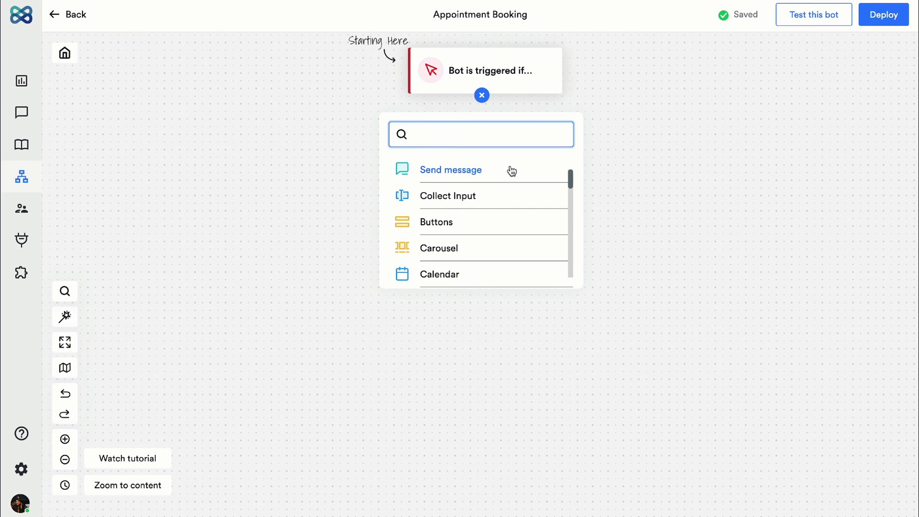
click(511, 170)
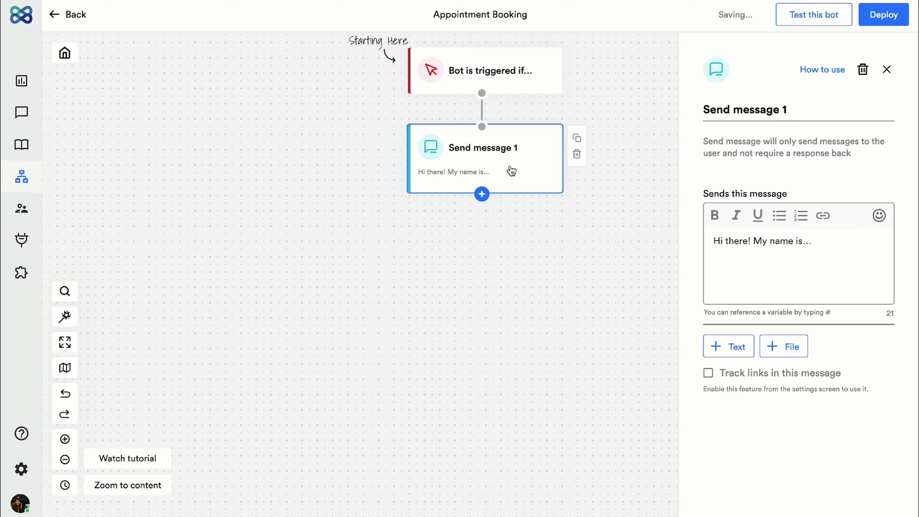
text(Greetings)
triple_click(837, 242)
text(Wel)
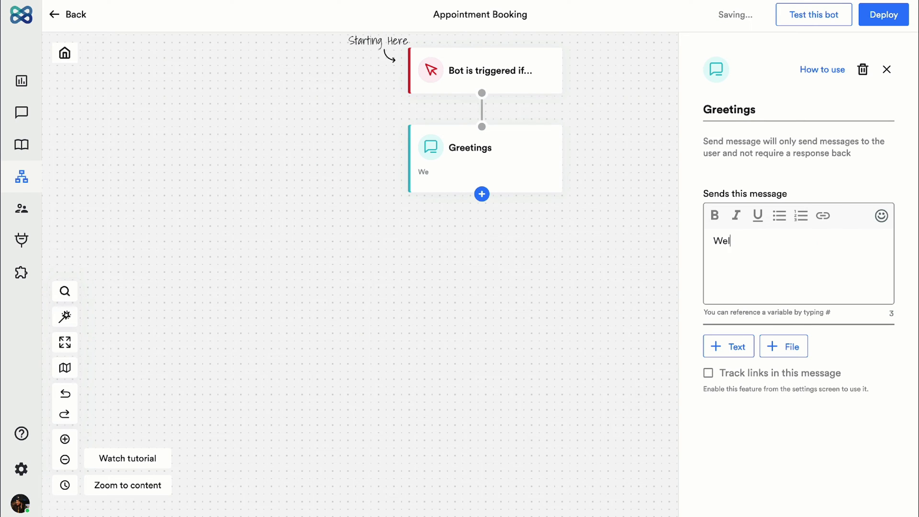
text(come to ACME Corp)
click(882, 218)
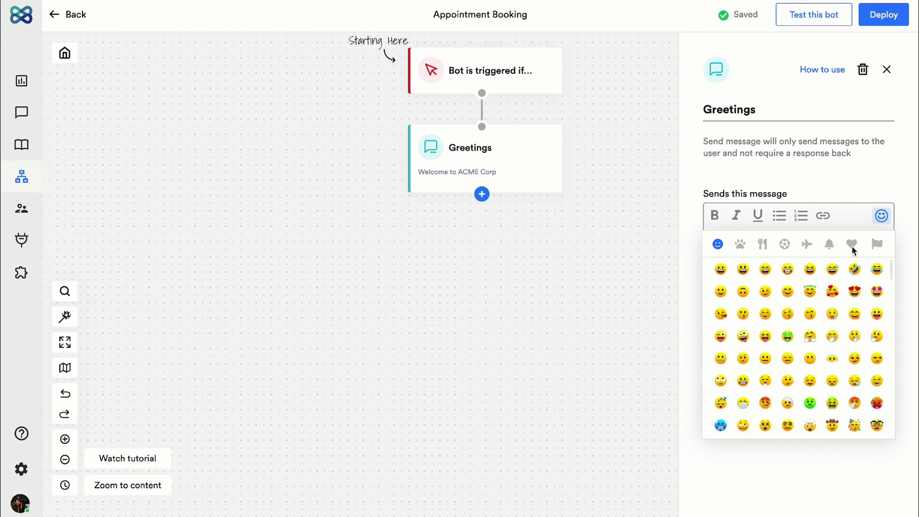
click(789, 291)
click(652, 281)
- Add a Buttons step after Greetings asking 'How may I help you?'
click(482, 195)
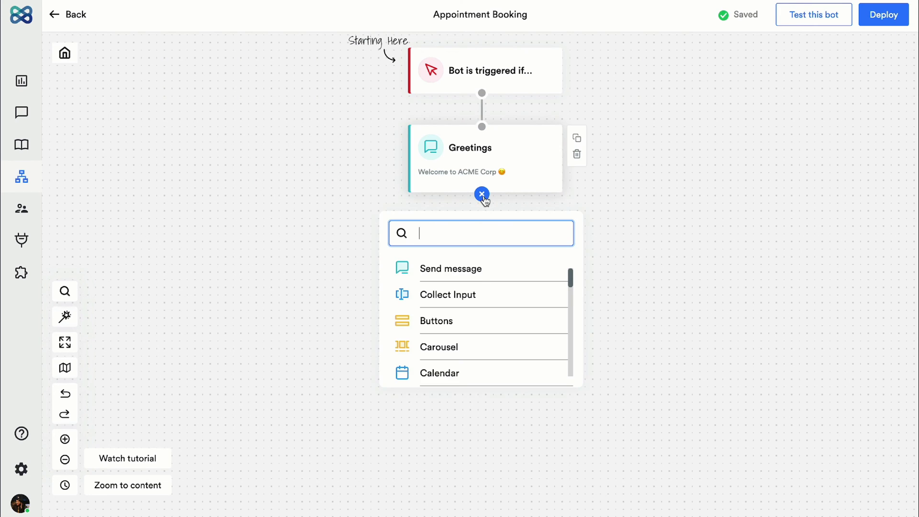
click(485, 321)
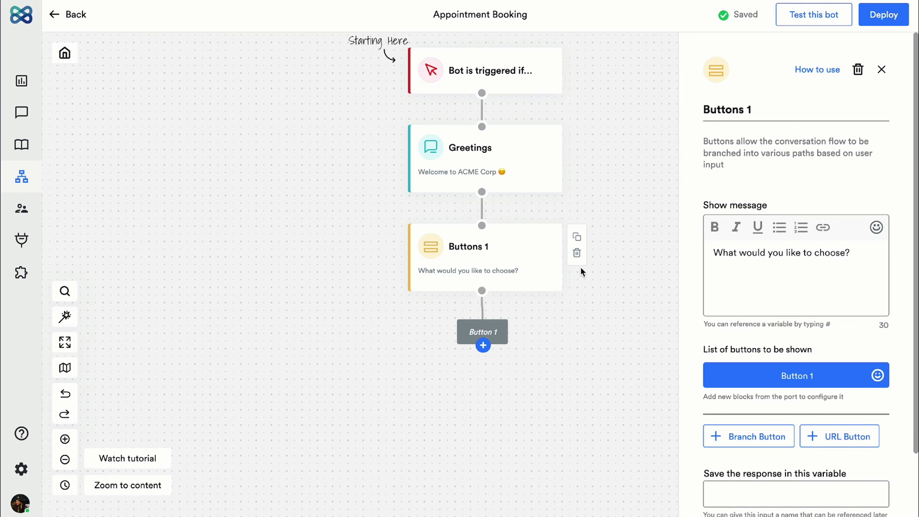
triple_click(853, 255)
text(How may I help you)
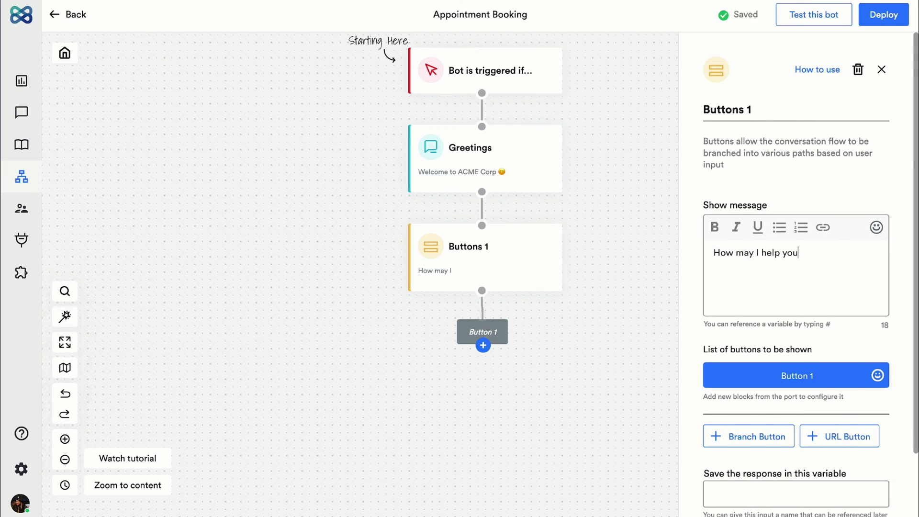
text(?)
scroll(797, 298, down, 2)
- Label its branch buttons Explore Services, Schedule a Demo and About ACME
triple_click(796, 298)
key(BackSpace)
text(Explore)
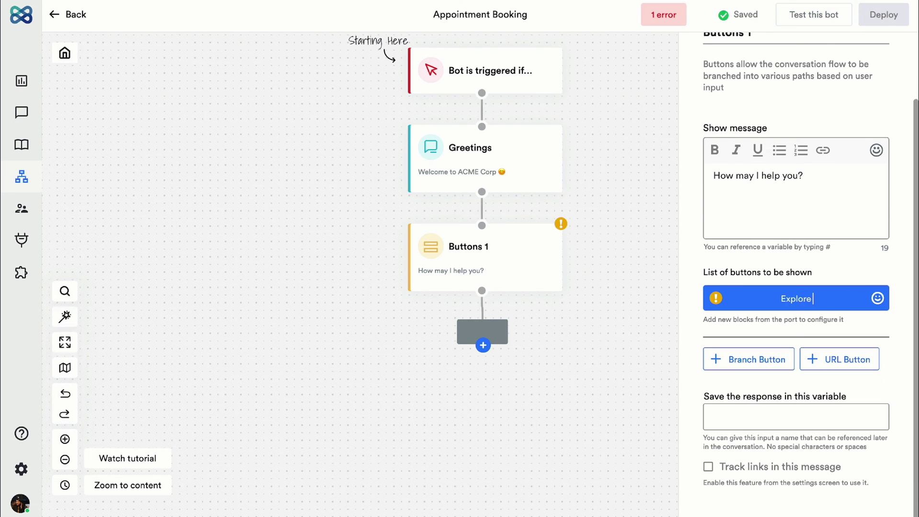
text( Services)
click(749, 359)
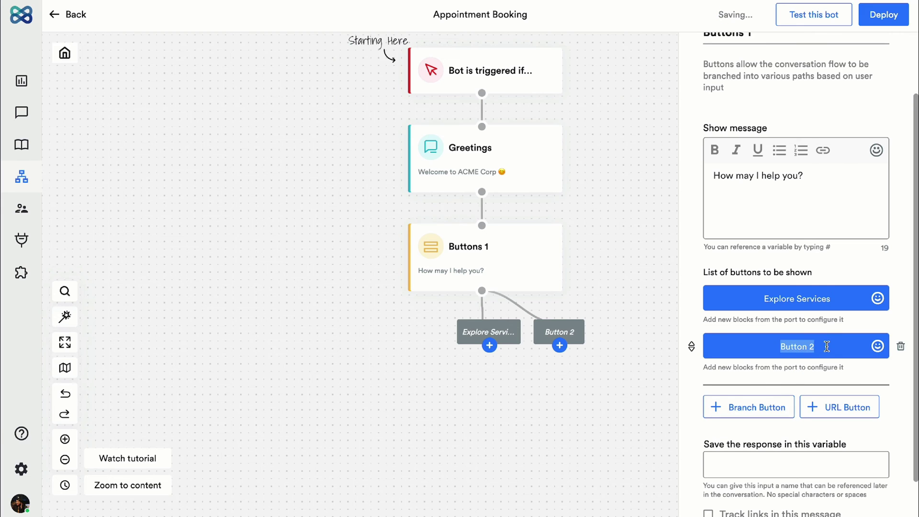
text(Schedule a Demo)
click(751, 408)
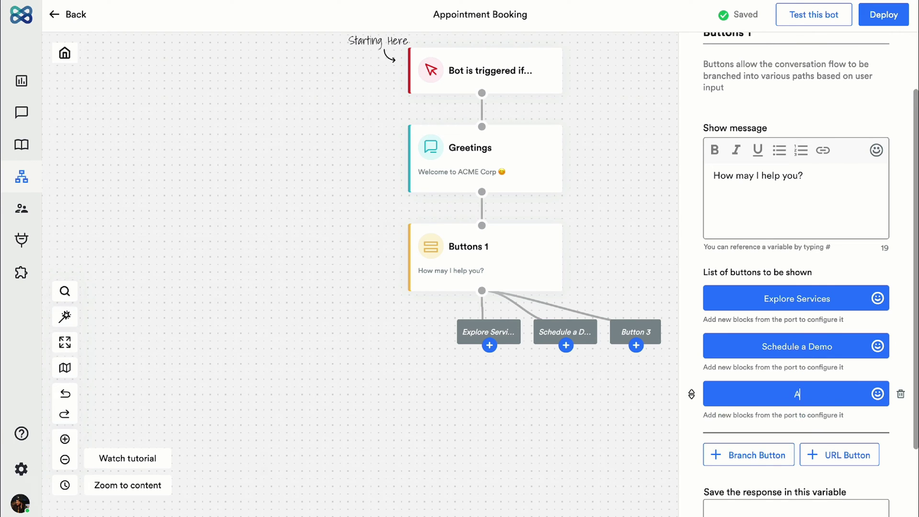
text(About ACME)
click(668, 257)
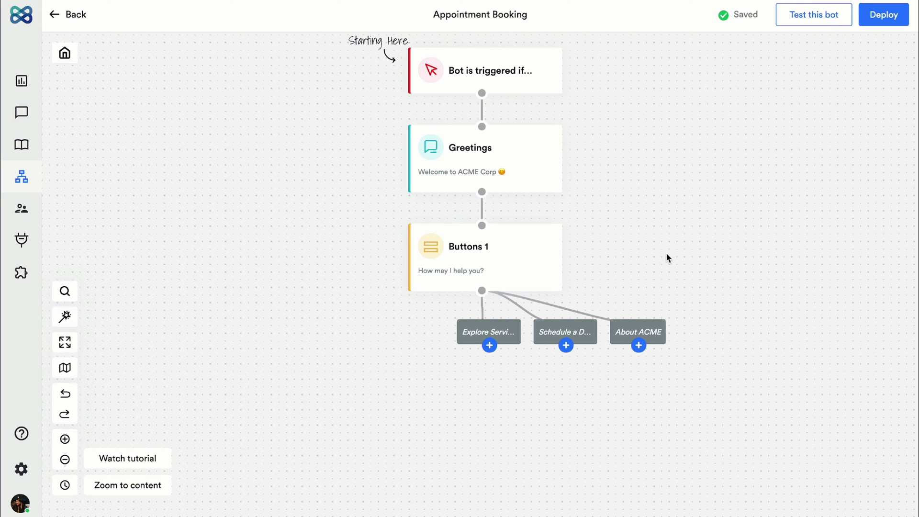
drag(665, 251, 516, 67)
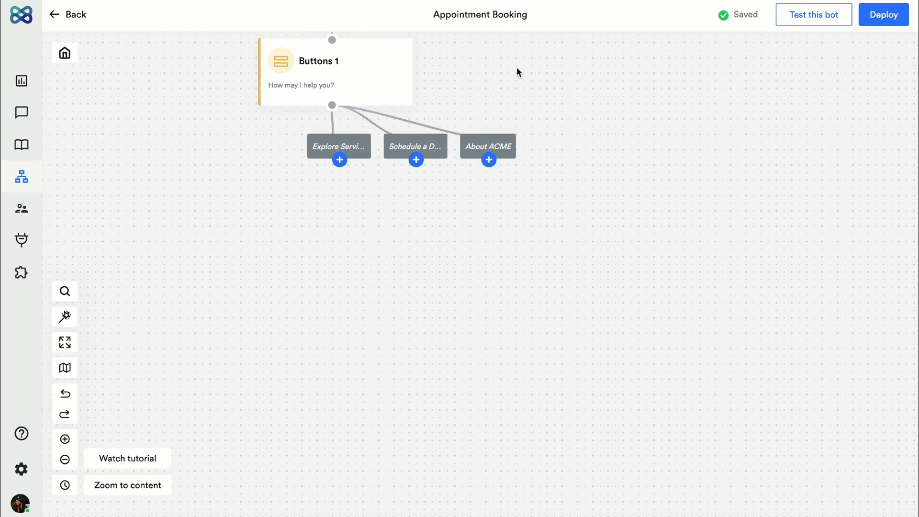
- Add a Calendar step to Schedule a Demo prompting 'Select your preferred date to schedule the demo'
click(416, 159)
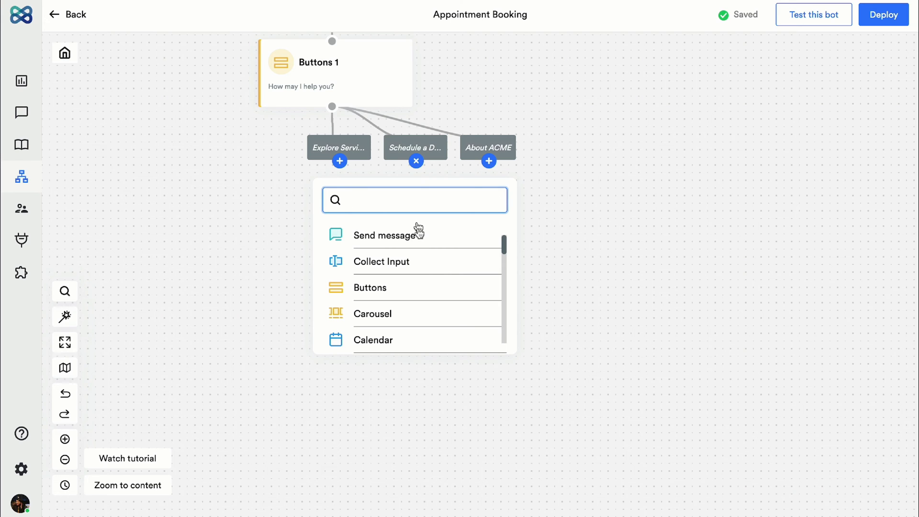
scroll(422, 287, down, 2)
click(422, 288)
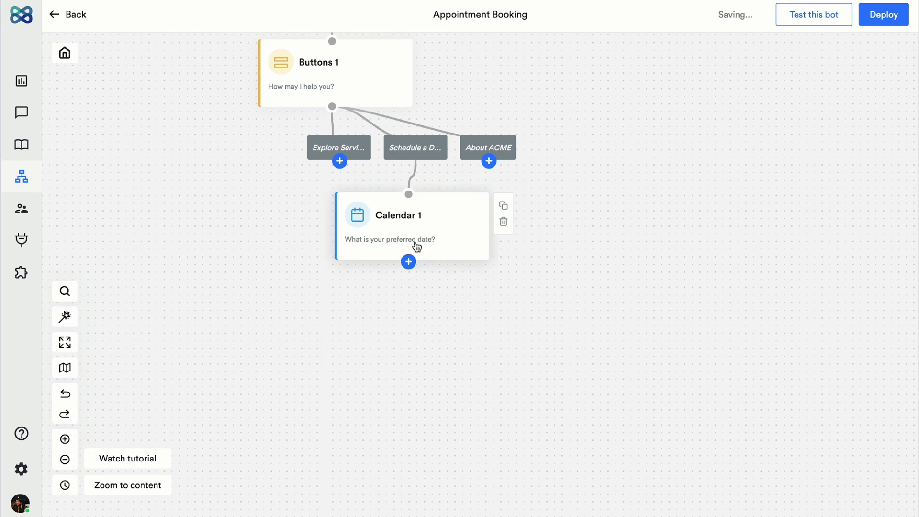
triple_click(839, 254)
text(Select )
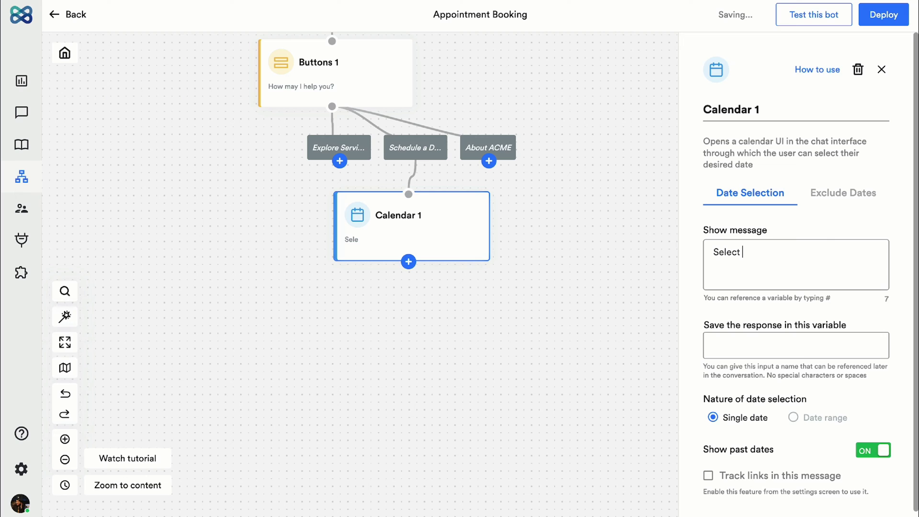
text(your preferred date)
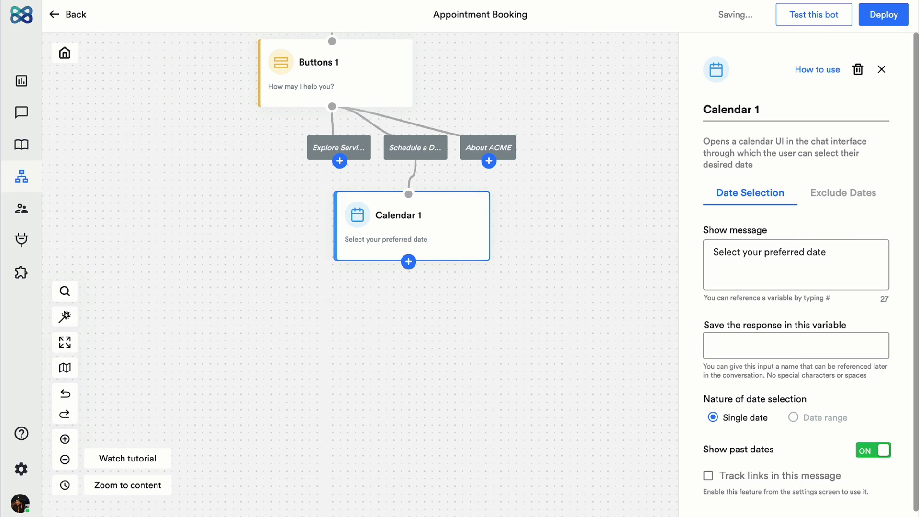
text( to schedule the demo)
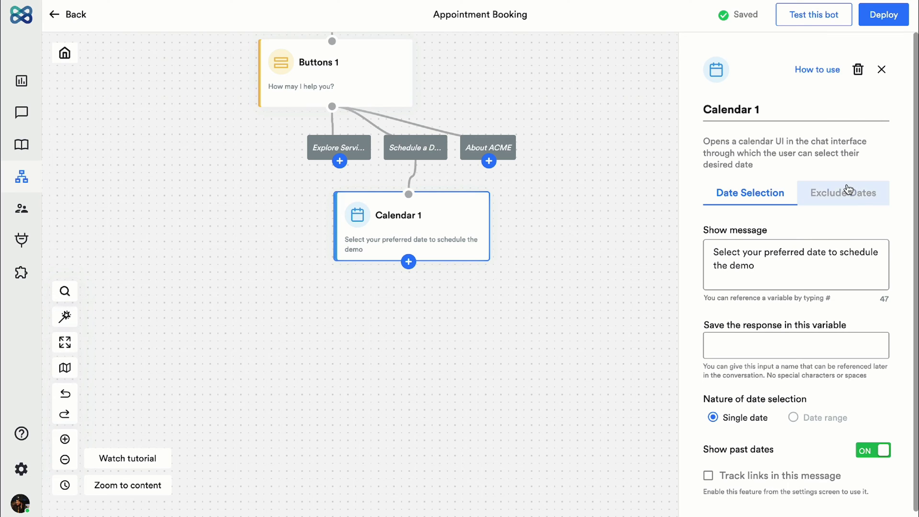
- Exclude Saturdays, Sundays, and the dates 26 Sep, 12 Oct and 21 Oct from booking
click(843, 192)
click(848, 253)
click(743, 410)
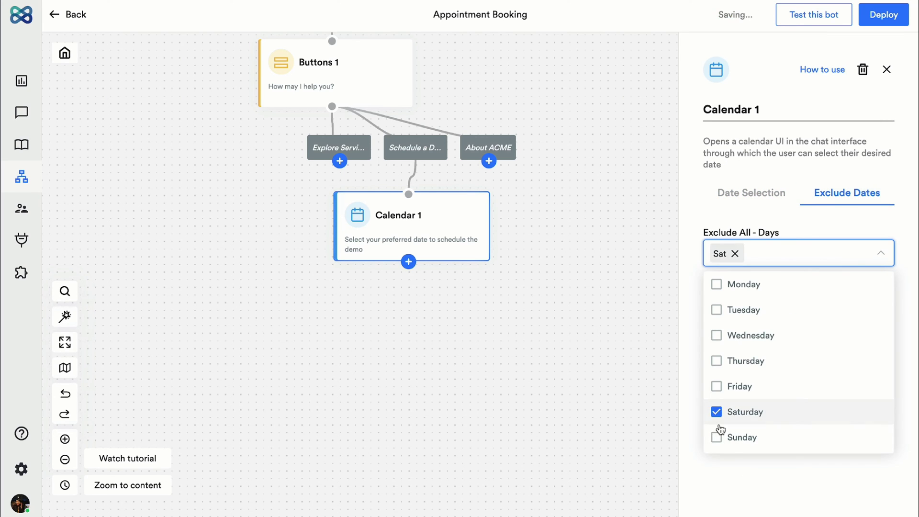
click(737, 436)
click(872, 253)
click(722, 311)
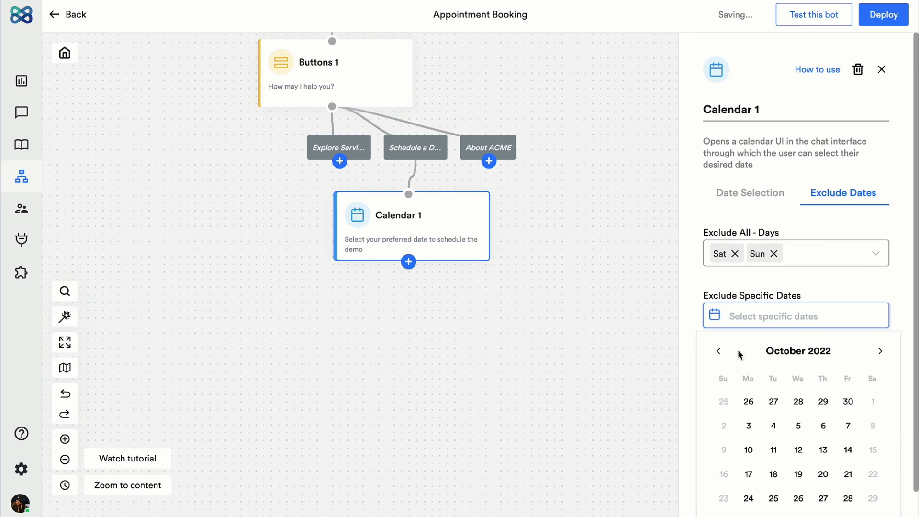
click(748, 402)
click(798, 450)
click(848, 474)
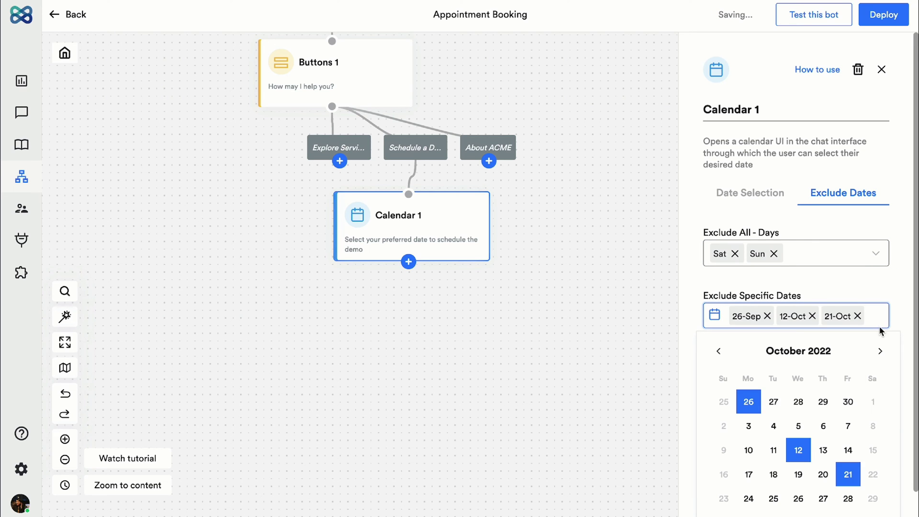
click(881, 321)
click(542, 303)
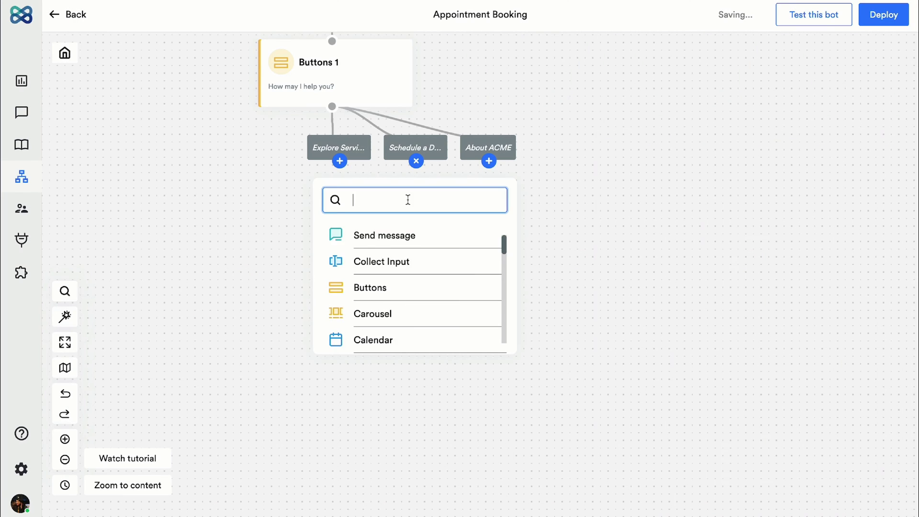
scroll(410, 325, down, 3)
scroll(410, 324, down, 5)
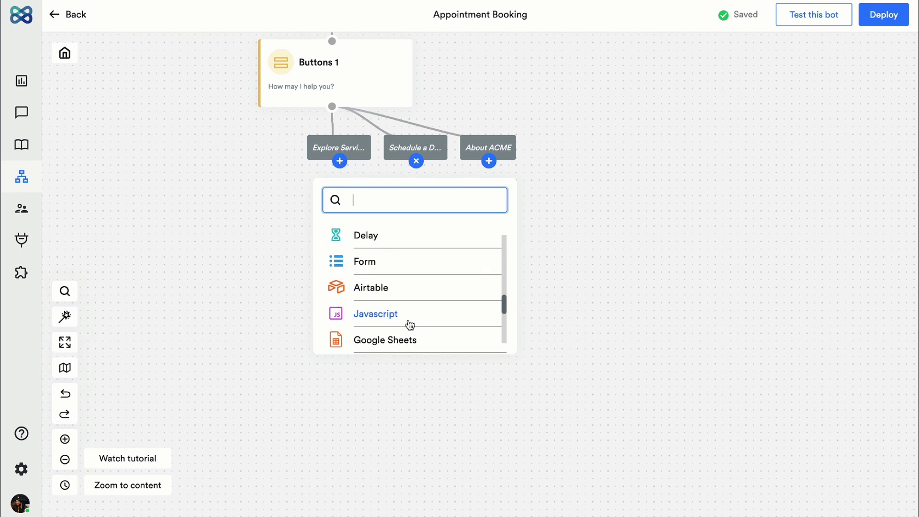
- Add a Calendly step to Schedule a Demo using the connected account's 30 Minute Meeting event
click(420, 265)
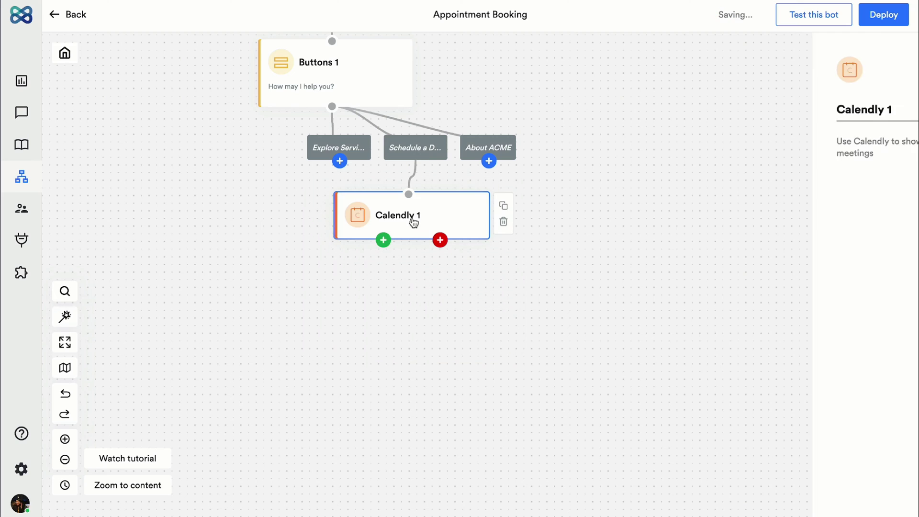
click(790, 203)
click(794, 264)
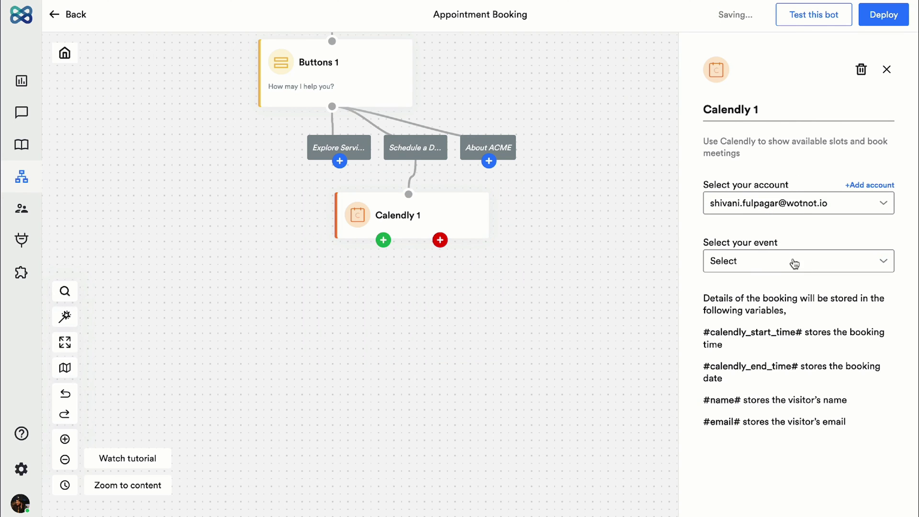
click(792, 260)
click(789, 316)
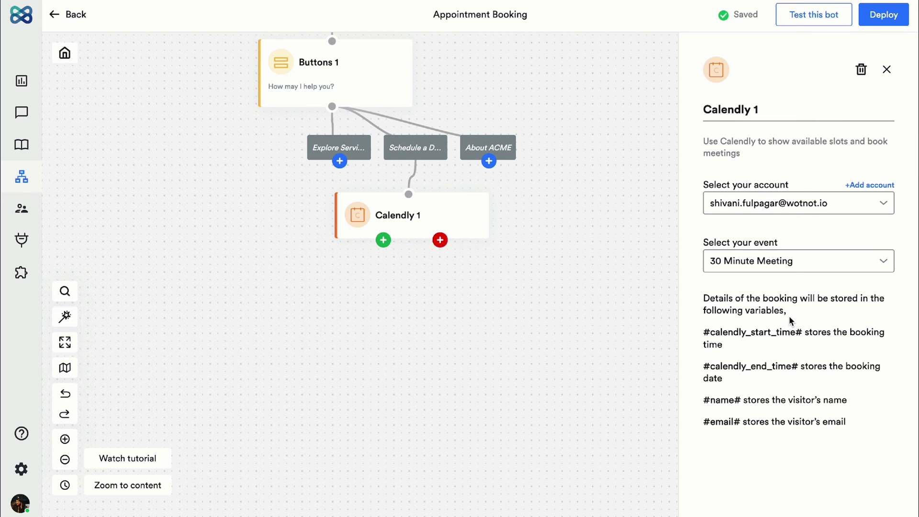
click(392, 333)
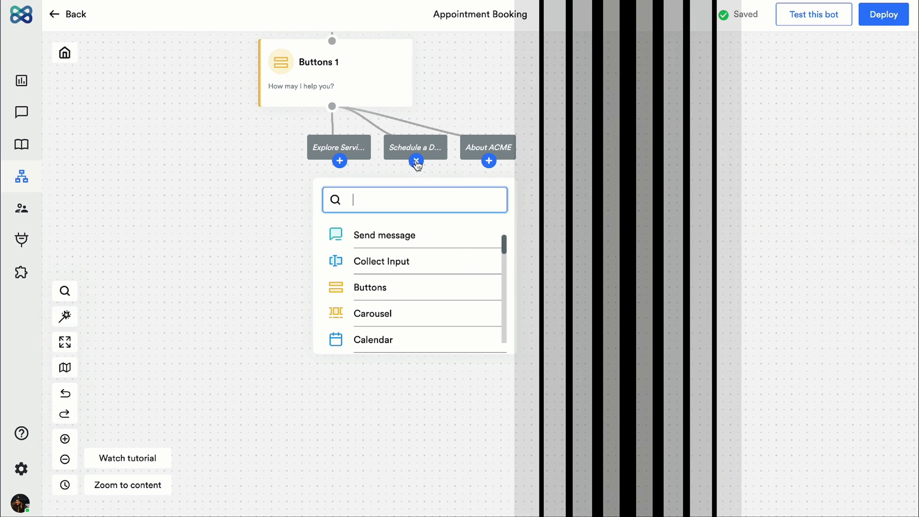
- Add a Google Calendar step linked to the account, keeping the default availability and timezone
scroll(412, 288, down, 1)
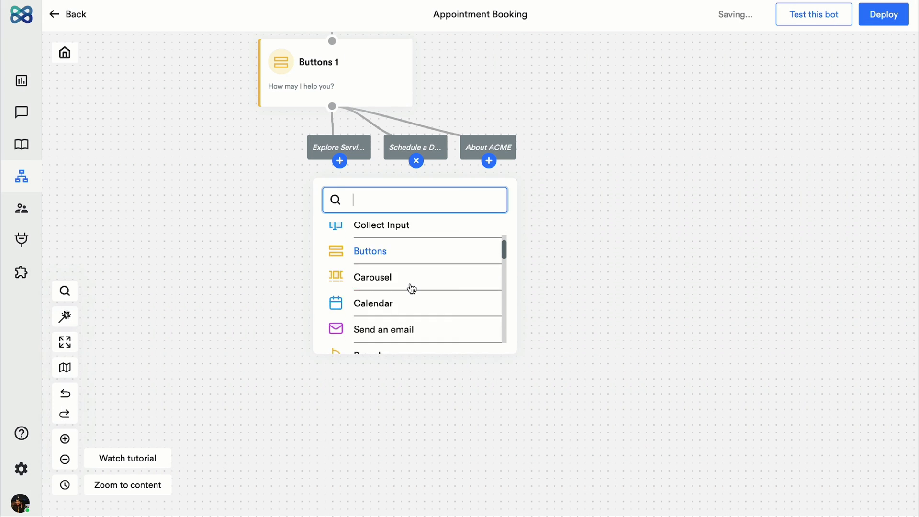
scroll(412, 288, down, 8)
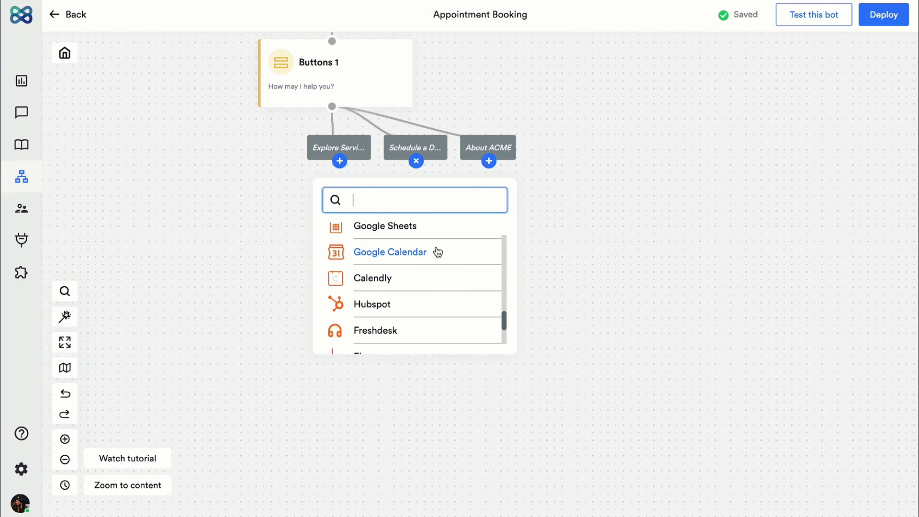
click(437, 252)
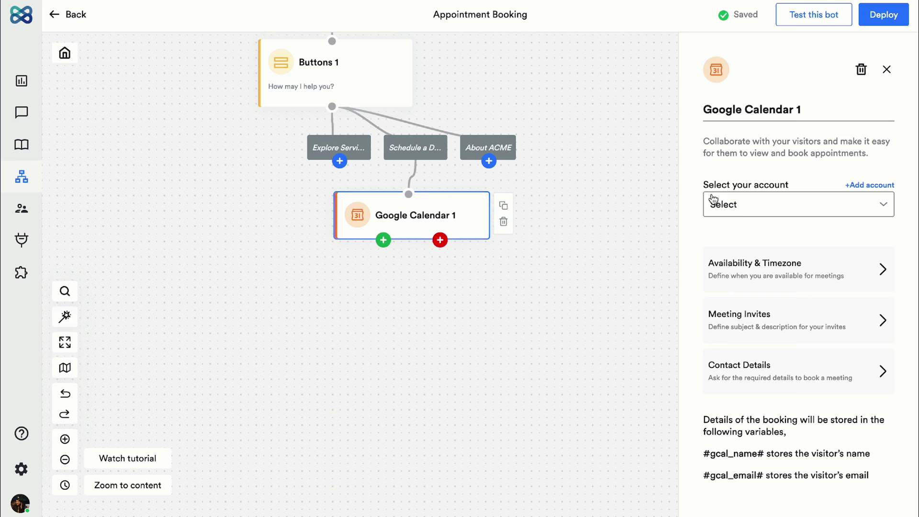
click(804, 203)
click(765, 264)
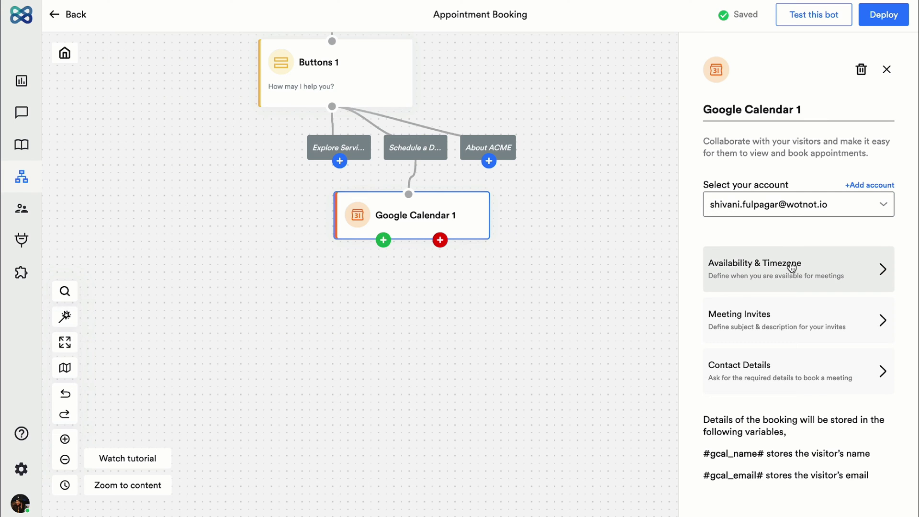
click(792, 267)
click(822, 239)
click(822, 240)
scroll(823, 240, down, 5)
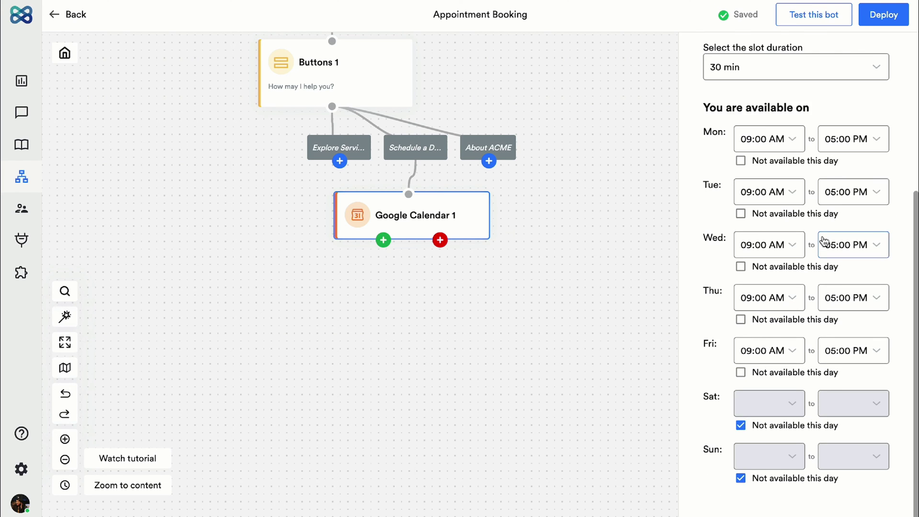
scroll(823, 239, up, 5)
click(728, 67)
- Fill in the meeting invite's subject, product-demo description and Google Meet location
click(761, 318)
click(761, 184)
text(Demo sch)
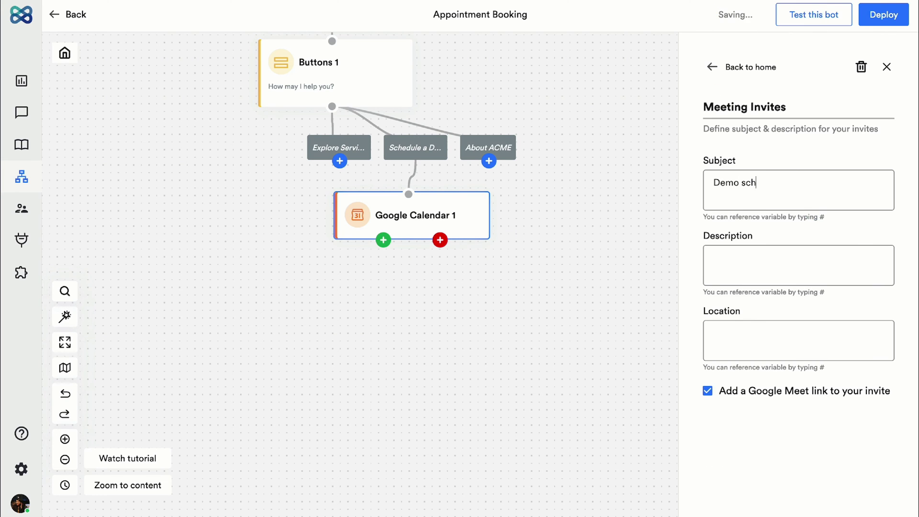
text(eduled with ShivaniA brief product demo followed by)
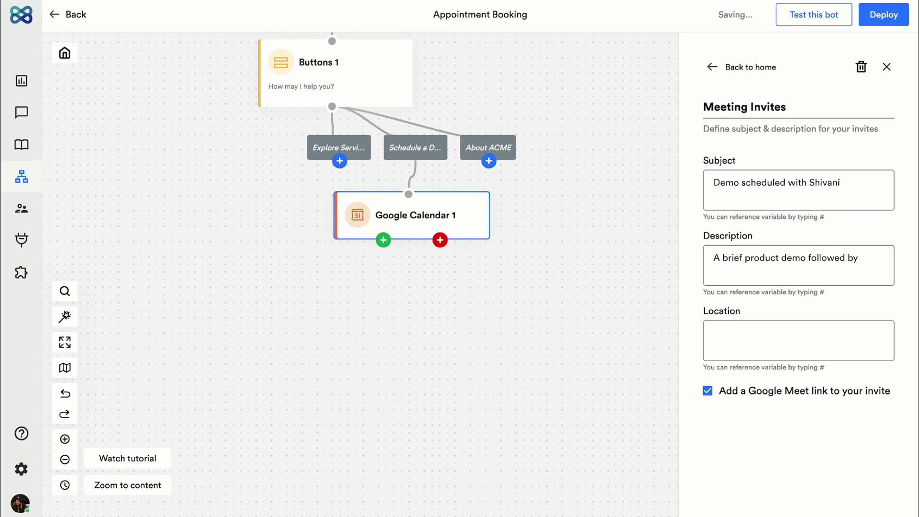
text( discussion on requirements)
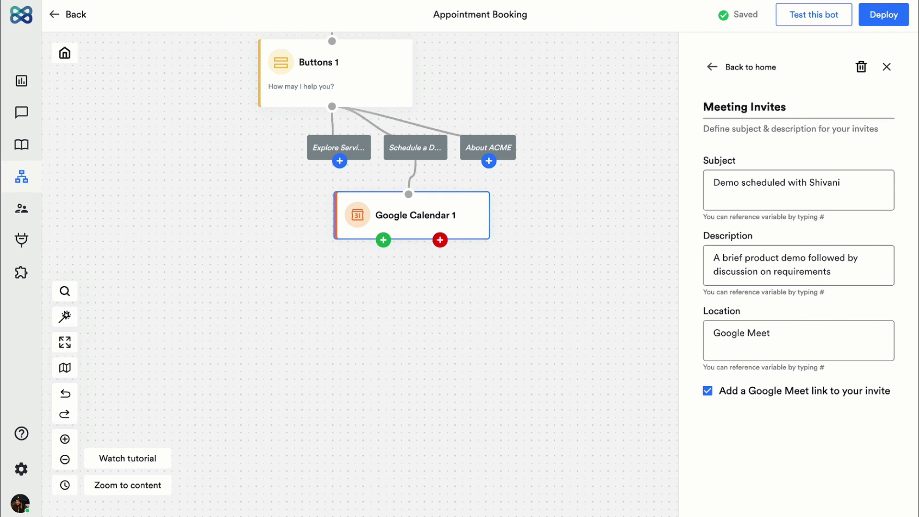
click(462, 314)
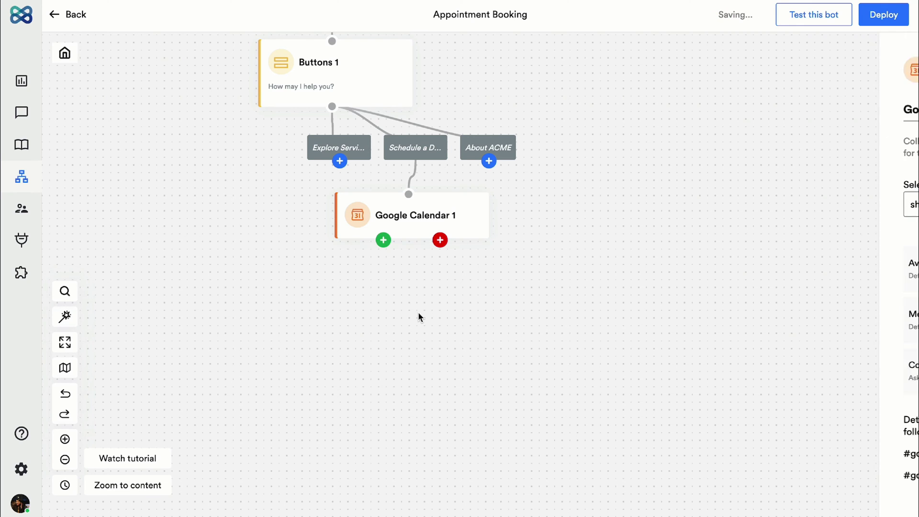
- Add message steps after Google Calendar 1's success and failure outcomes
click(383, 240)
click(351, 315)
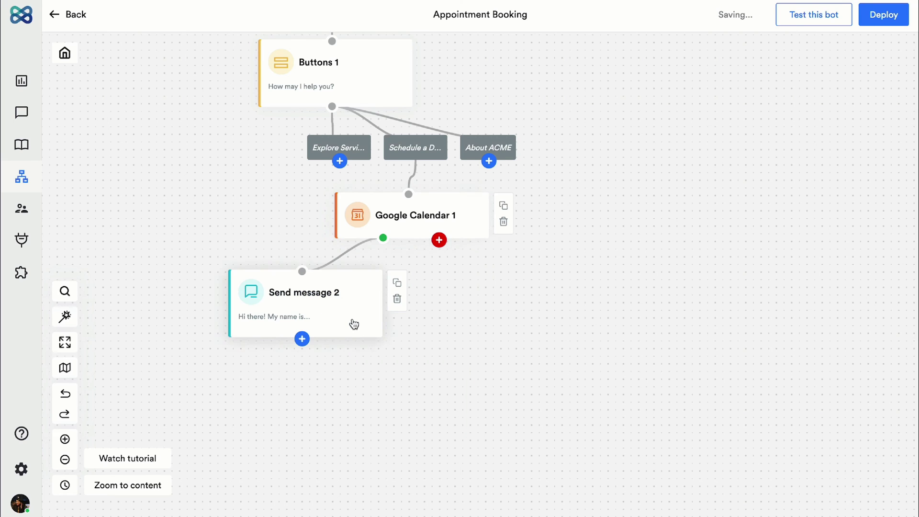
click(439, 240)
click(454, 315)
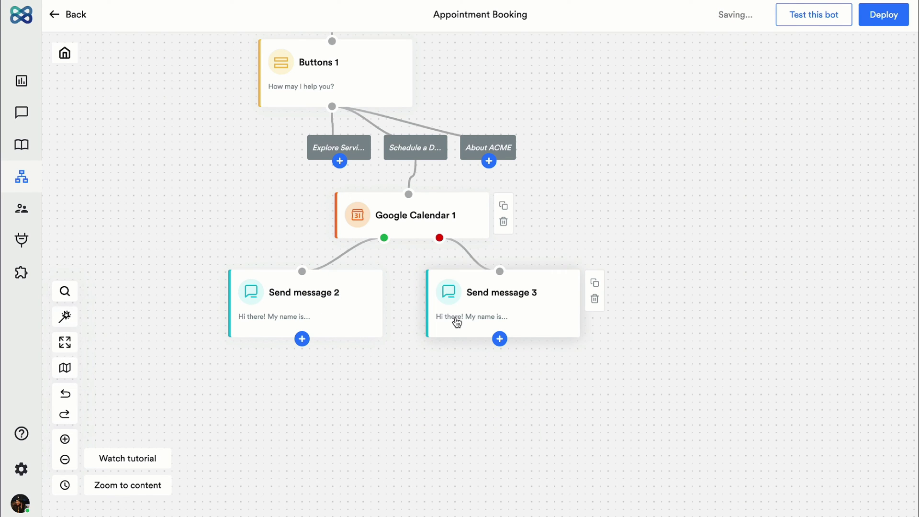
- Name the success message 'Appointment Booked', reading 'Thanks #gcal_name#!' plus rescheduling contact details
click(315, 305)
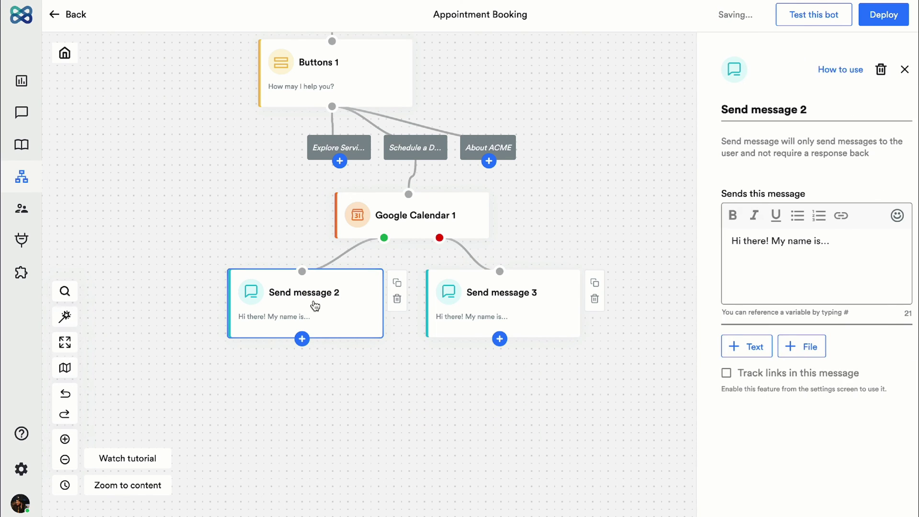
click(802, 117)
key(ctrl+a)
text(Appointment Booked)
key(Tab)
key(ctrl+a)
text(Tha)
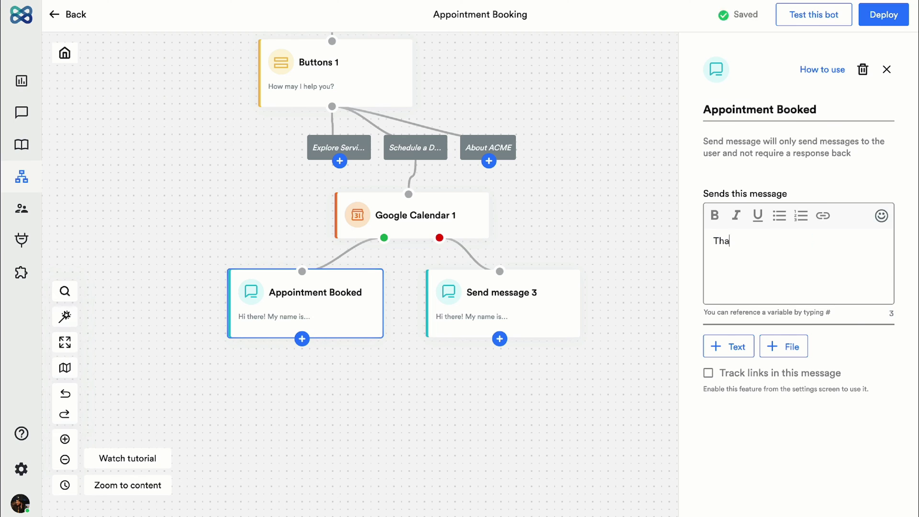
text(nks #gcal_name#!)
key(Return)
text(For appointment rescheduling or any othe)
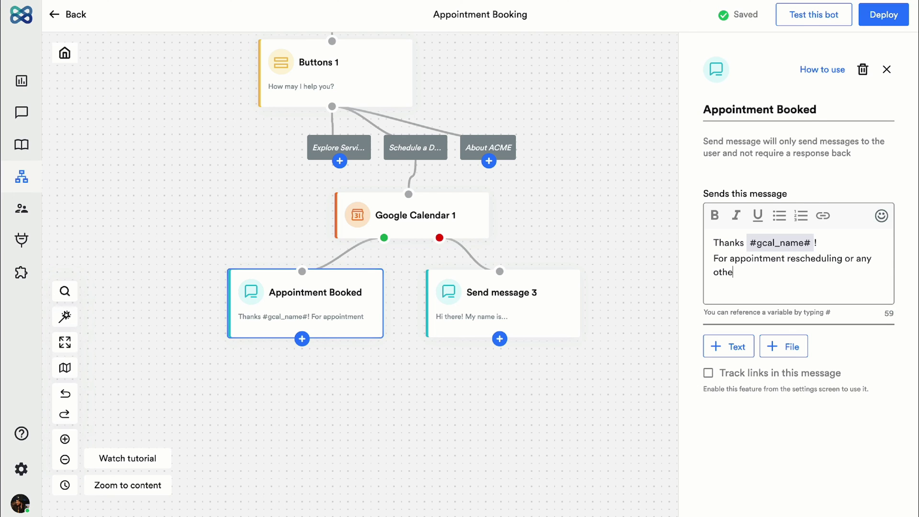
text(r concerns, reach us @ 1800 123 123 or support@acme.com)
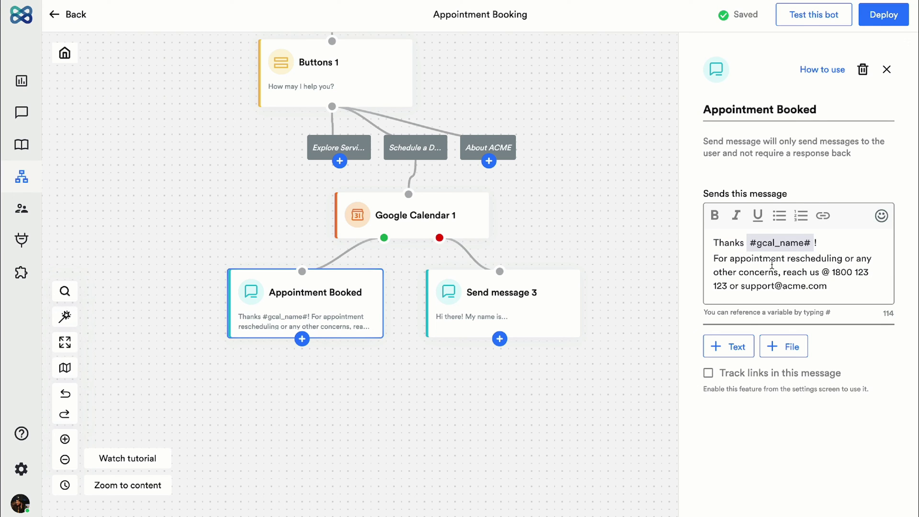
- Name the failure message 'Booking Failed', telling users to try again later or call support
click(503, 299)
click(742, 109)
key(ctrl+a)
text(Booking Failed)
key(Tab)
key(ctrl+a)
text(Booking failed. You can try again later or reach us @ 1800 123 123)
click(624, 278)
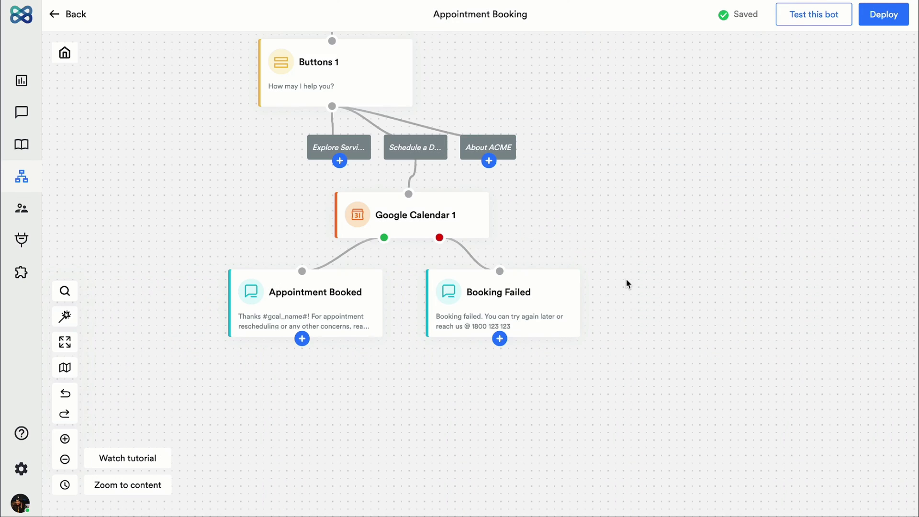
- Move Explore Services to the left and add a carousel step named 'Services' under it
drag(626, 280, 770, 336)
drag(487, 183, 227, 169)
click(258, 118)
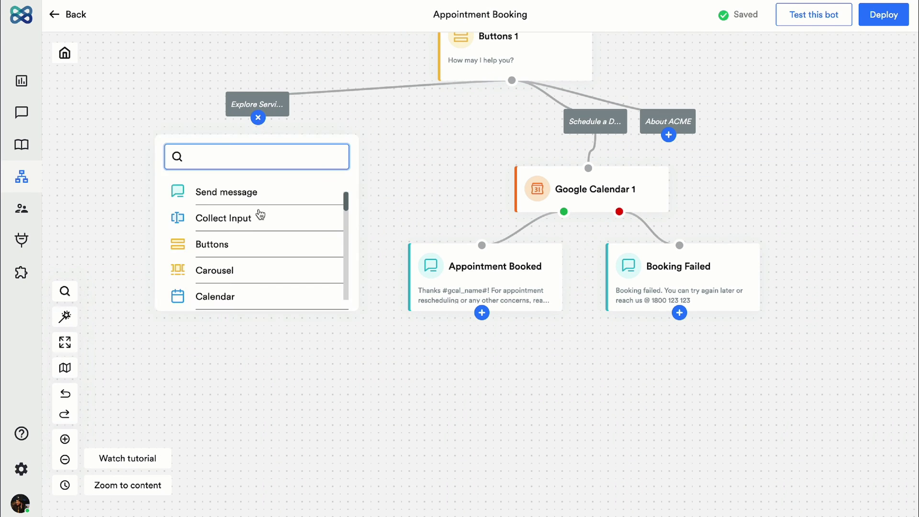
click(220, 266)
triple_click(730, 109)
text(Services)
- Make Card 1 'Bot Development' listing Multilingual Chatbots, NLP and Live Chat, with a link button
click(797, 221)
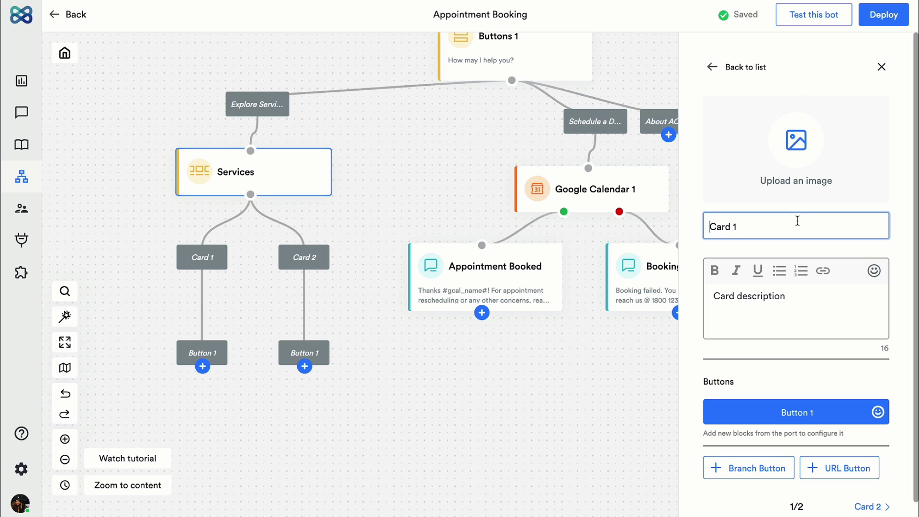
text(Bot Development)
triple_click(813, 294)
text(- Multilingual Chatbots)
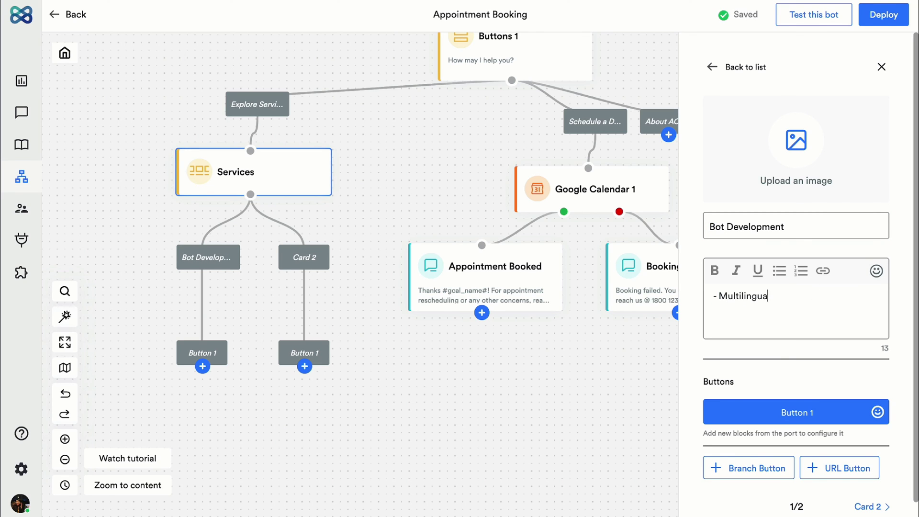
key(Return)
text(- NLP)
key(Return)
text(- Live Chat)
click(839, 467)
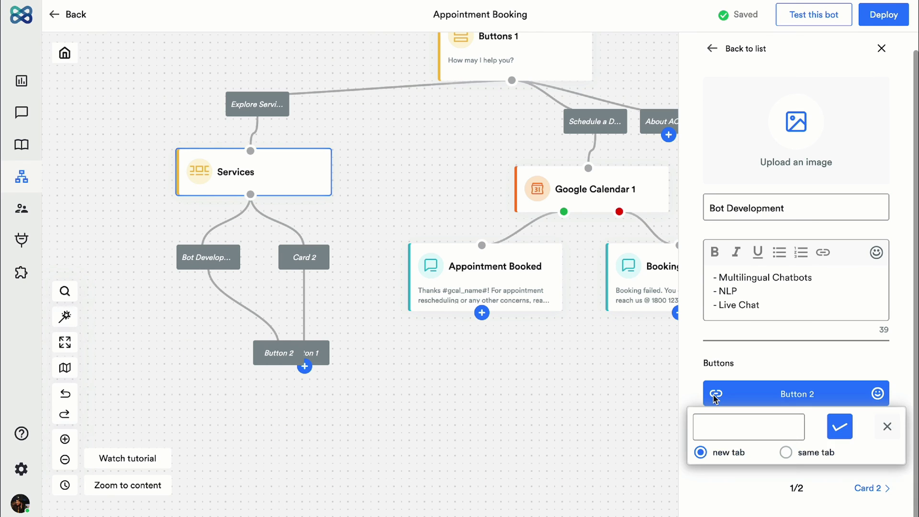
- Make Card 2 'Product Engineering' listing Cloud Application and Devops, with a Learn More button
click(871, 487)
triple_click(766, 226)
text(Product Engineering)
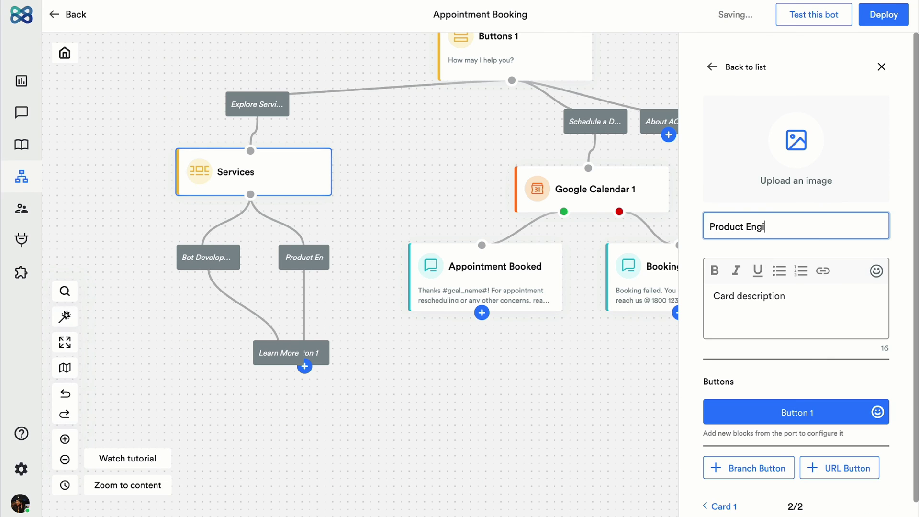
triple_click(766, 295)
text(- Cloud Application)
key(Return)
text(- Devops)
text(Learn M)
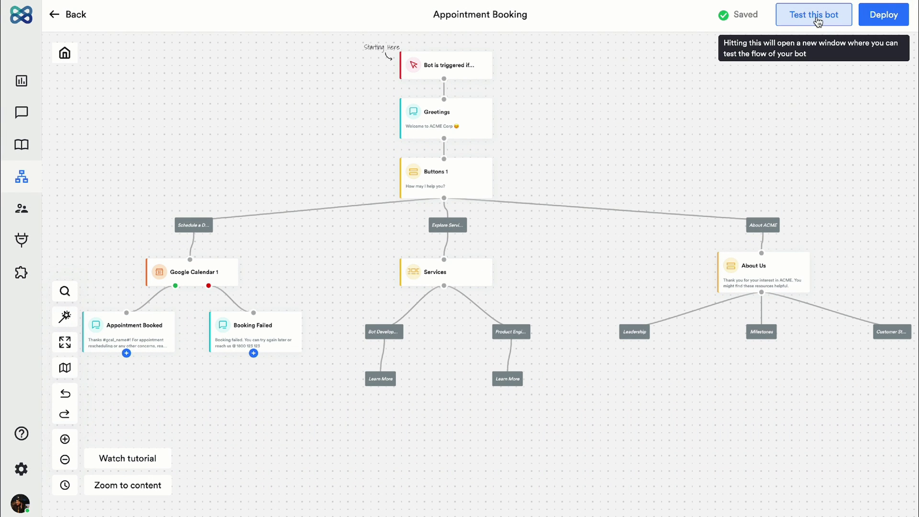
- Test the bot by choosing Schedule a Demo, booking the 2:00 pm slot and submitting contact details
click(816, 17)
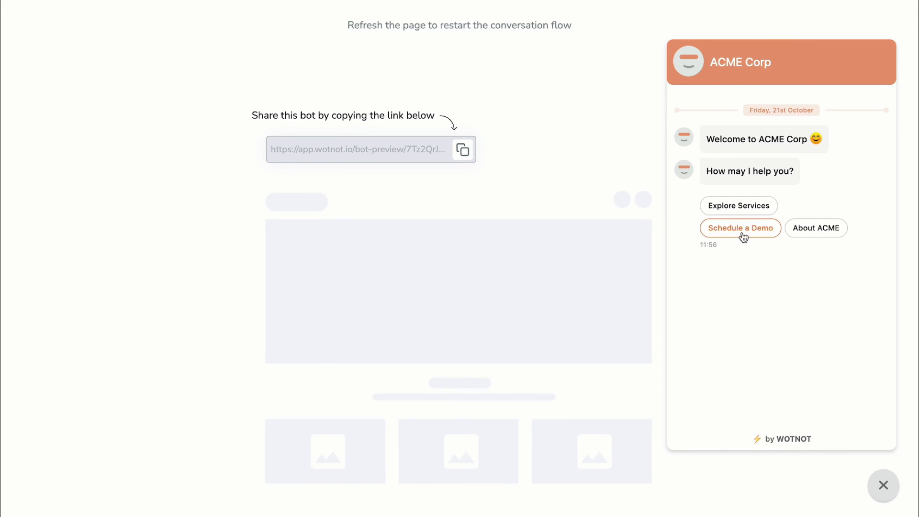
click(742, 231)
click(789, 206)
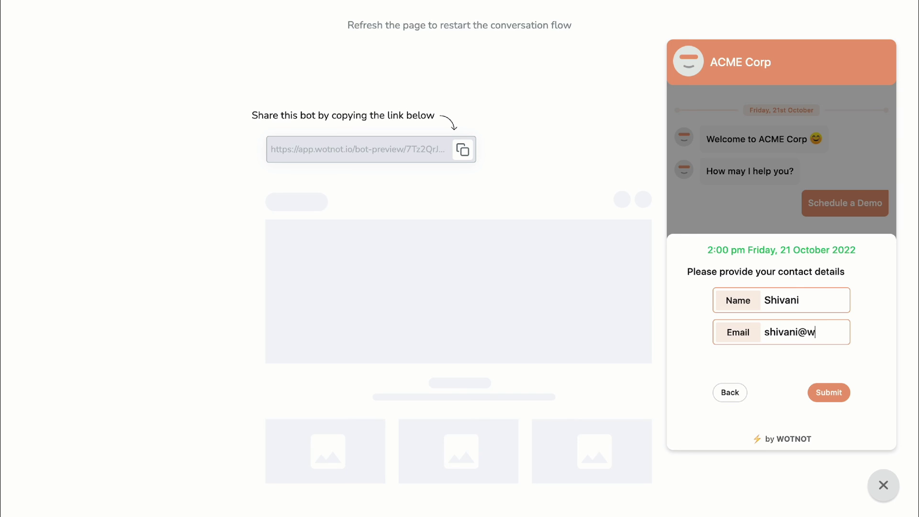
text(not.io)
click(827, 393)
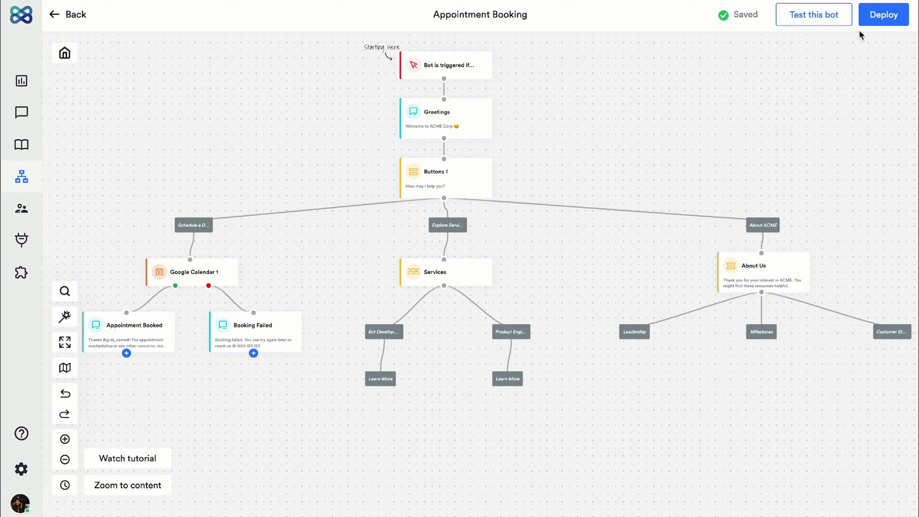
click(884, 16)
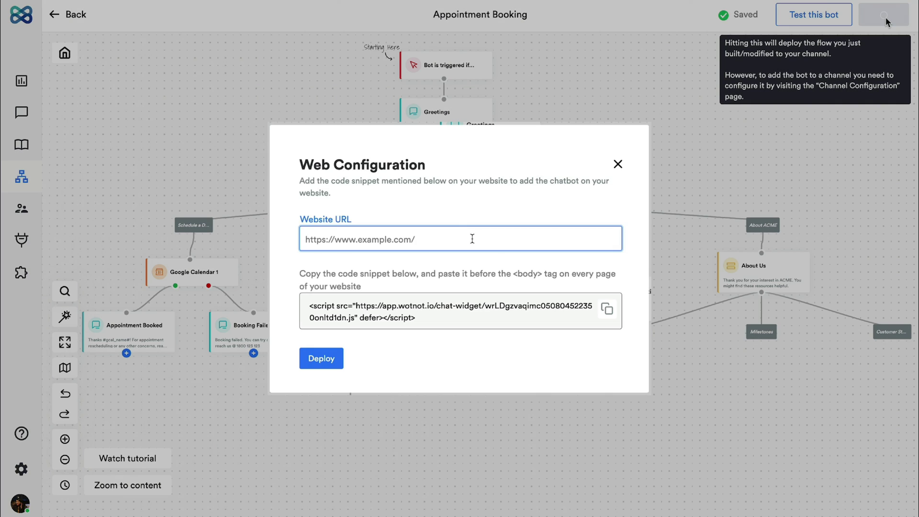
text(https://test.wotnot.io/)
click(321, 358)
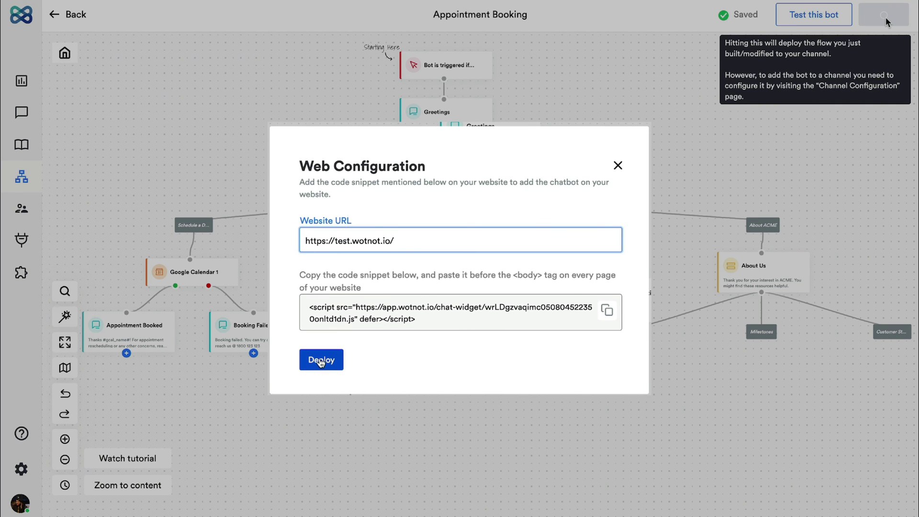